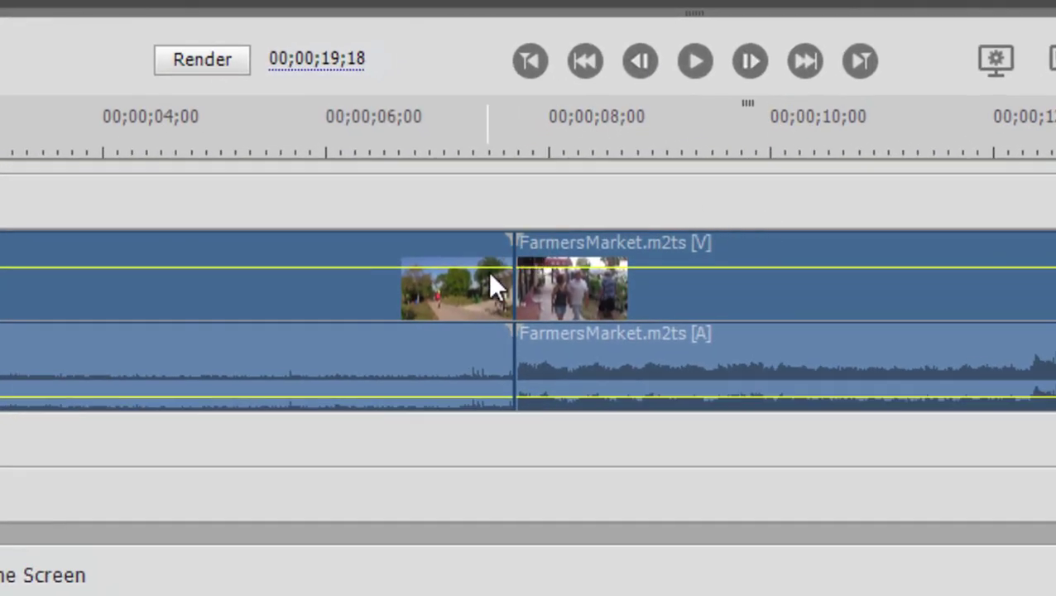
- Drop the CheckerBoard transition onto the cut between the Florida and FarmersMarket clips
{"action": "left_click", "coordinate": [499, 248]}
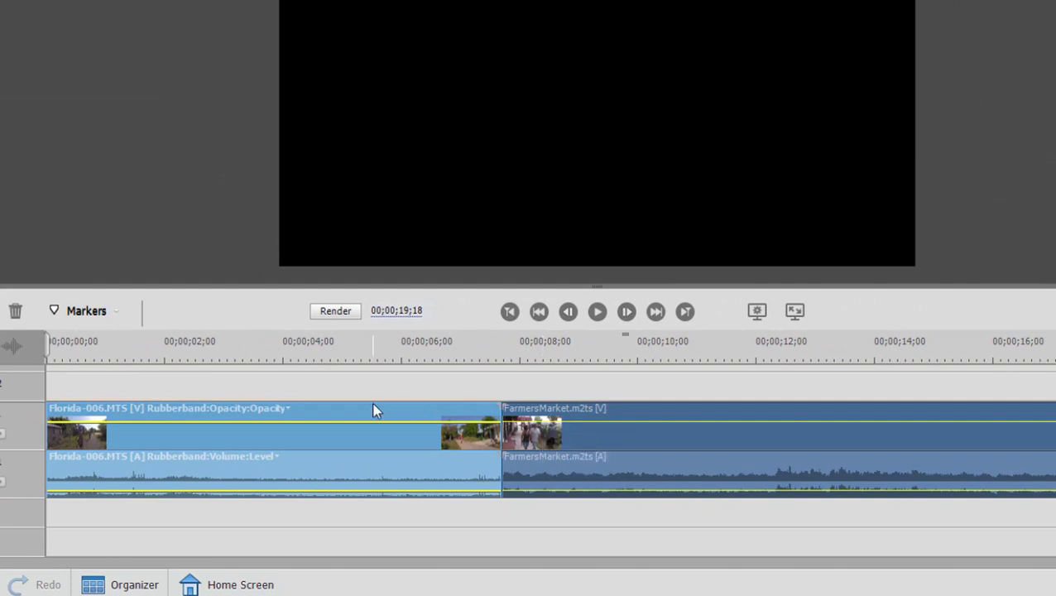
{"action": "left_click", "coordinate": [605, 440]}
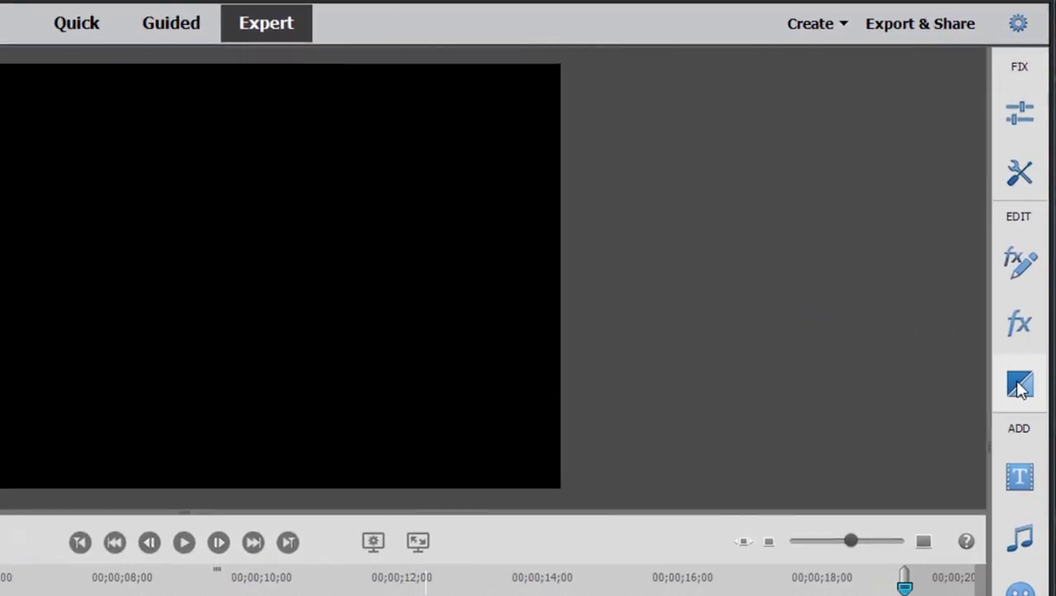
{"action": "left_click", "coordinate": [1020, 386]}
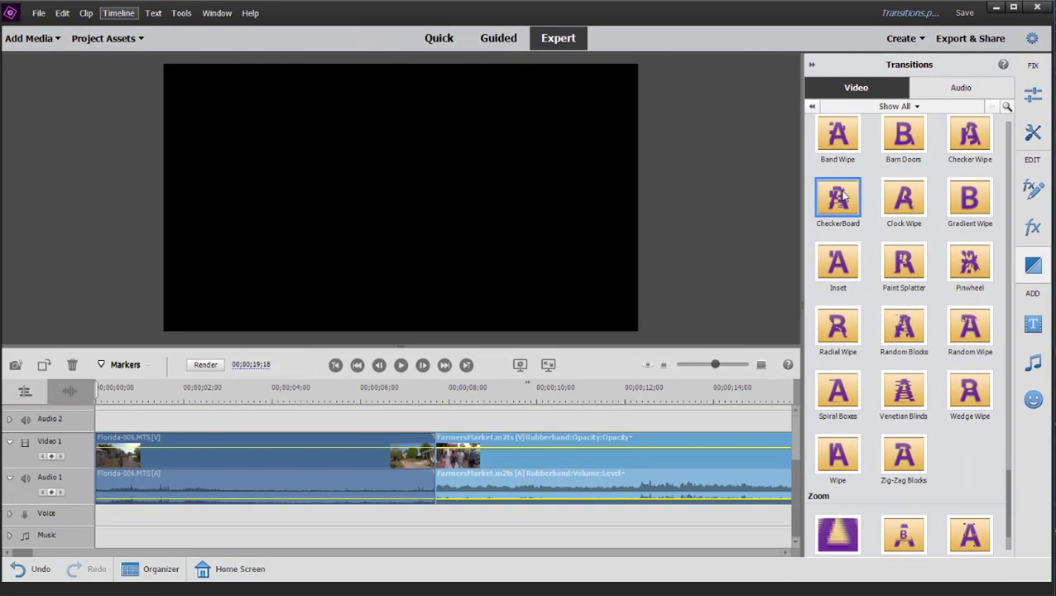
{"action": "left_click_drag", "start_coordinate": [770, 238], "coordinate": [277, 555]}
{"action": "left_click_drag", "start_coordinate": [439, 448], "coordinate": [436, 448]}
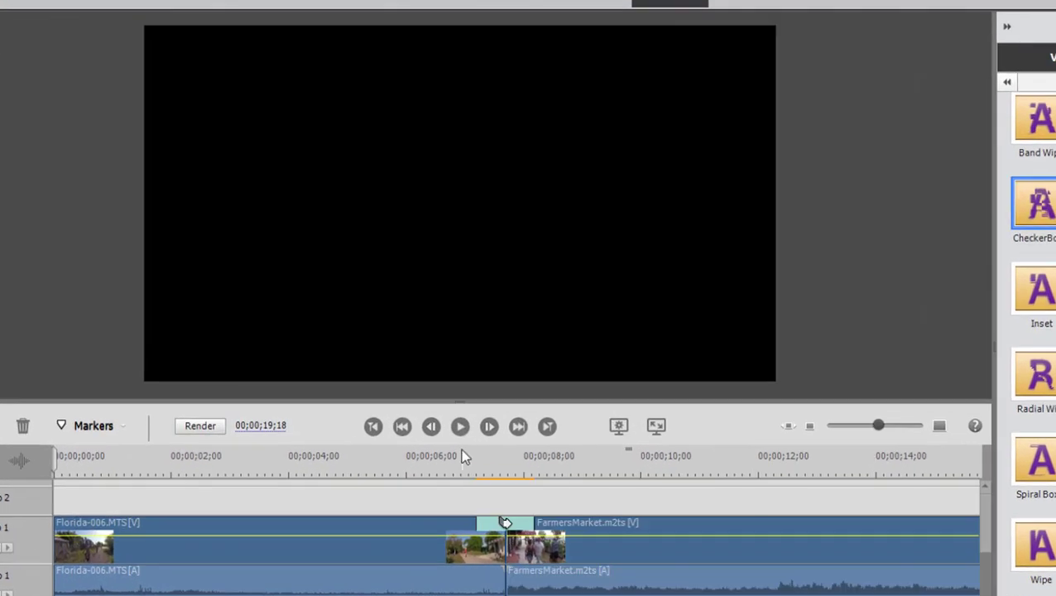
- Scrub the playhead into the CheckerBoard transition and rest on a mid-transition frame
{"action": "left_click", "coordinate": [463, 457]}
{"action": "left_click_drag", "start_coordinate": [465, 466], "coordinate": [492, 466]}
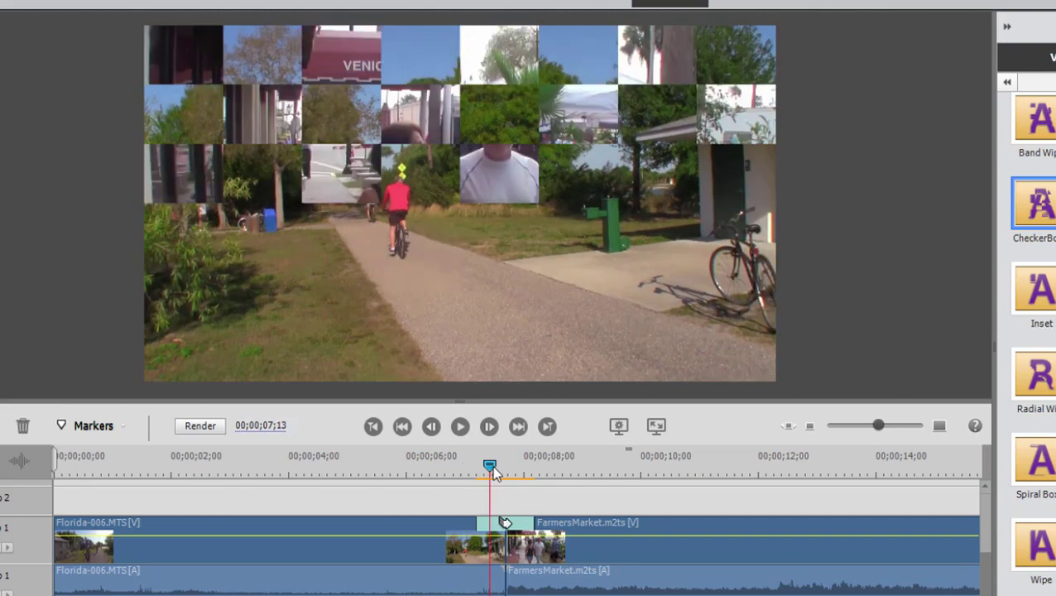
{"action": "left_click_drag", "start_coordinate": [491, 467], "coordinate": [485, 468]}
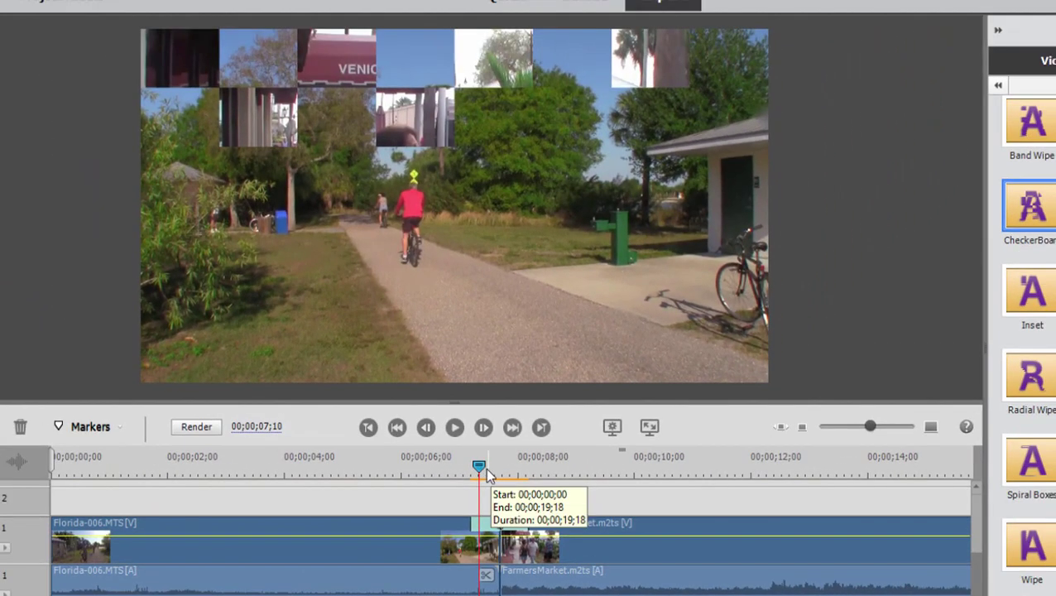
{"action": "mouse_move", "coordinate": [485, 467]}
{"action": "left_mouse_down"}
{"action": "mouse_move", "coordinate": [337, 465]}
{"action": "mouse_move", "coordinate": [447, 471]}
{"action": "mouse_move", "coordinate": [809, 546]}
{"action": "mouse_move", "coordinate": [658, 543]}
{"action": "mouse_move", "coordinate": [607, 552]}
{"action": "mouse_move", "coordinate": [459, 474]}
{"action": "mouse_move", "coordinate": [475, 474]}
{"action": "left_mouse_up"}
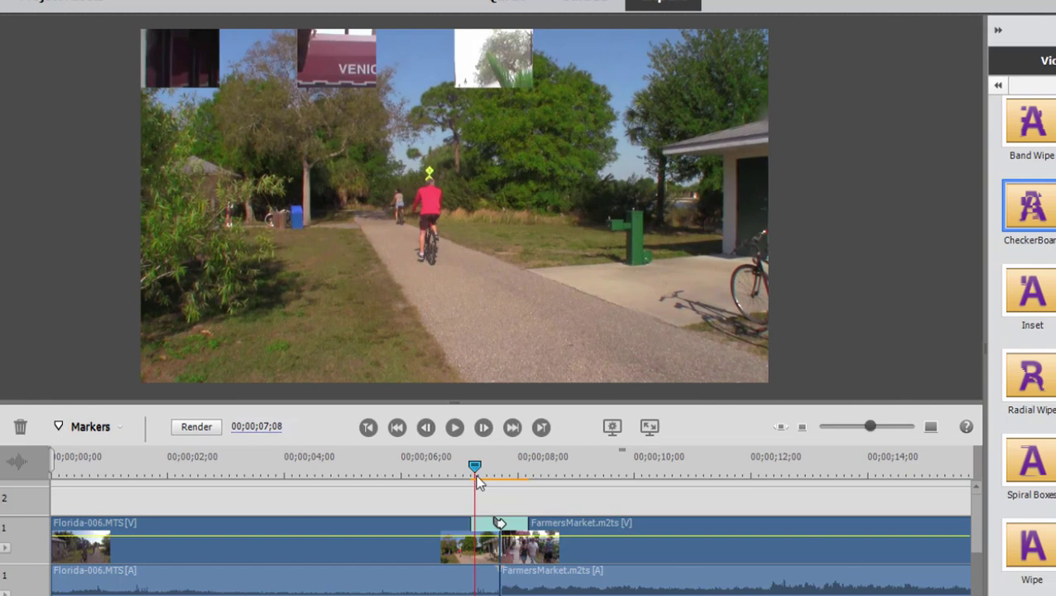
{"action": "left_click_drag", "start_coordinate": [478, 483], "coordinate": [498, 478]}
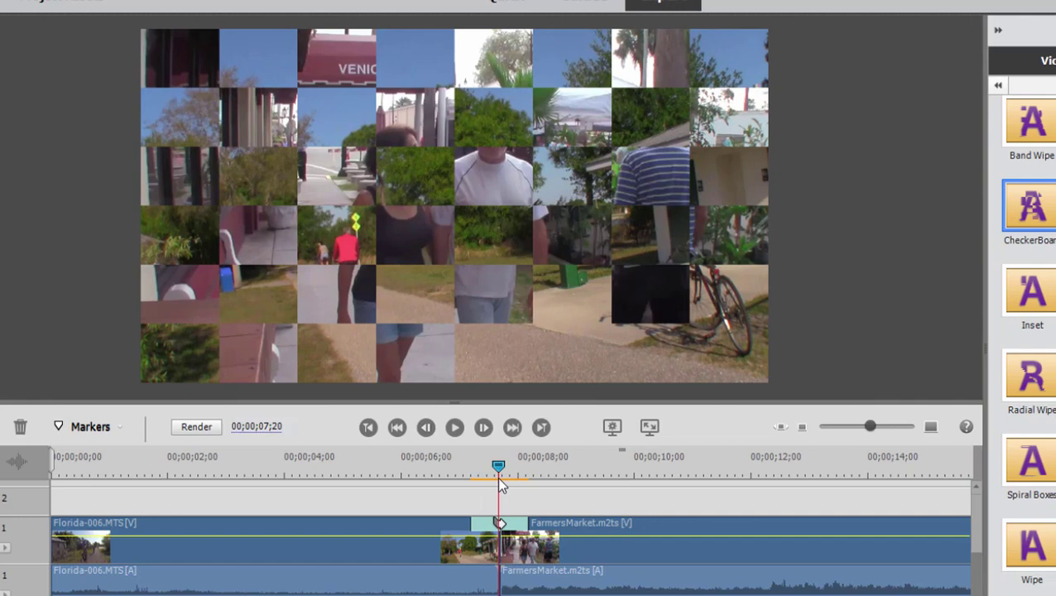
{"action": "left_click_drag", "start_coordinate": [498, 484], "coordinate": [510, 487]}
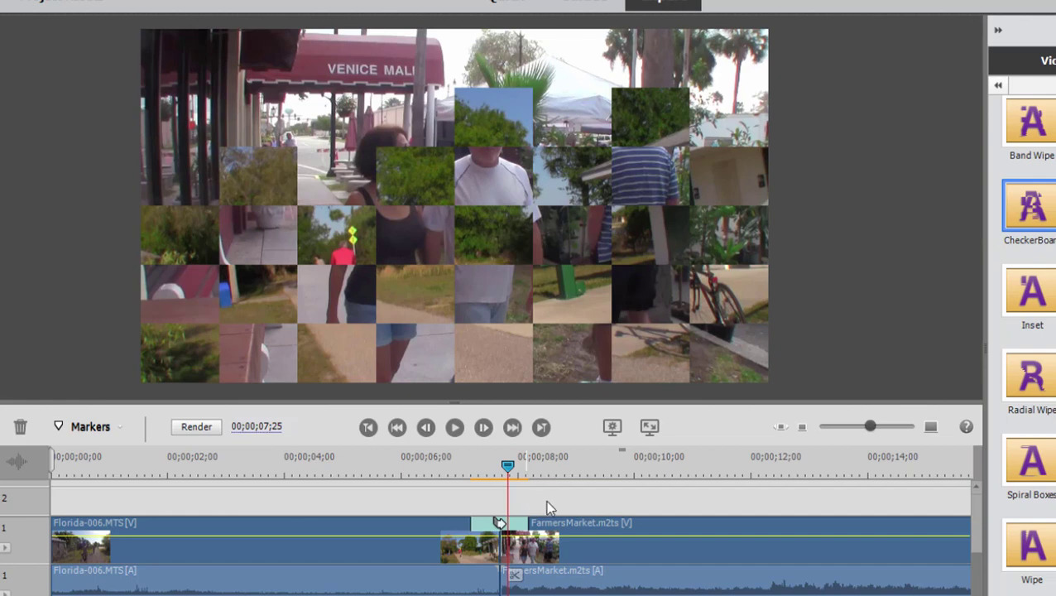
{"action": "left_click", "coordinate": [509, 468]}
{"action": "left_click_drag", "start_coordinate": [508, 469], "coordinate": [439, 469]}
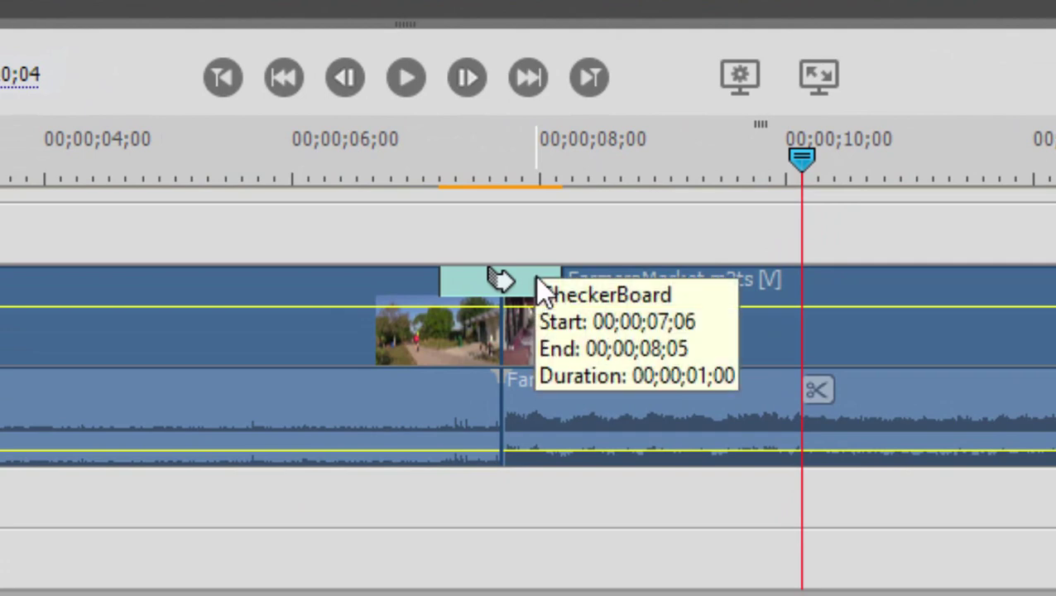
- Delete the CheckerBoard transition, trim the Florida clip's end and 22 frames off FarmersMarket's start
{"action": "key", "text": "Delete"}
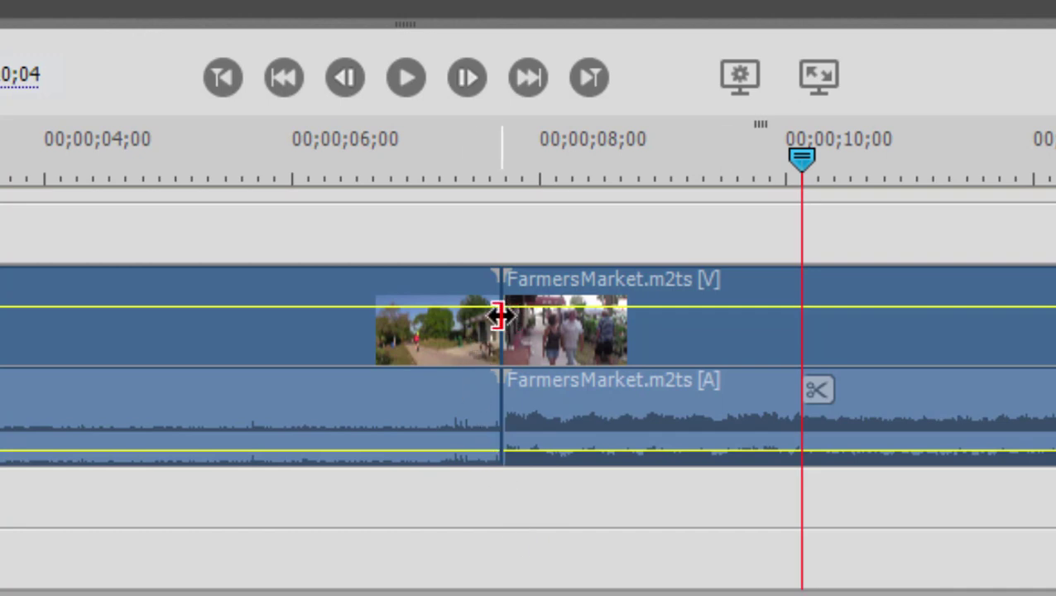
{"action": "left_click_drag", "start_coordinate": [494, 311], "coordinate": [439, 290]}
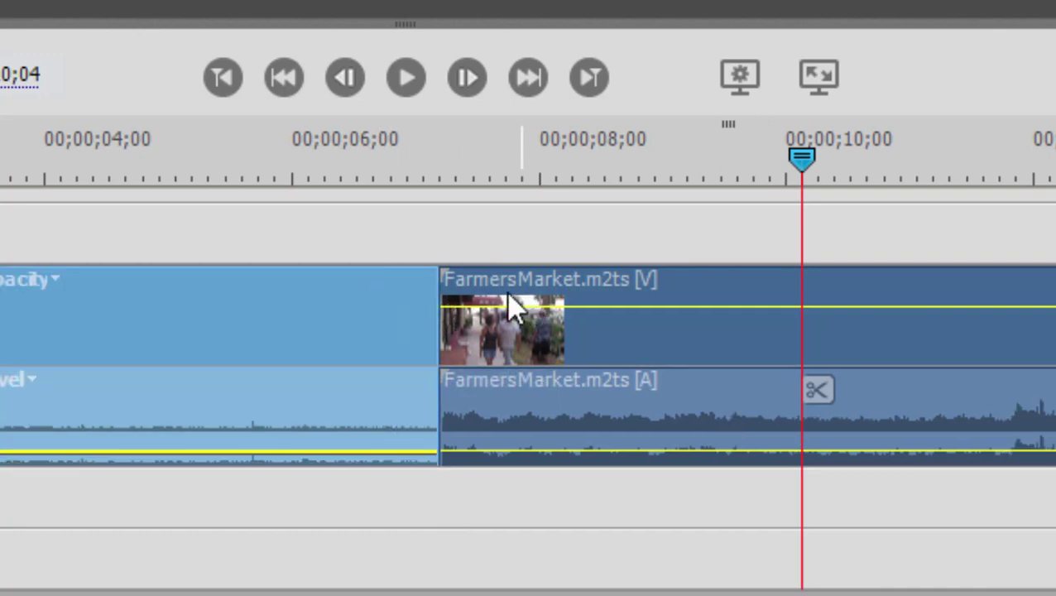
{"action": "left_click", "coordinate": [461, 282]}
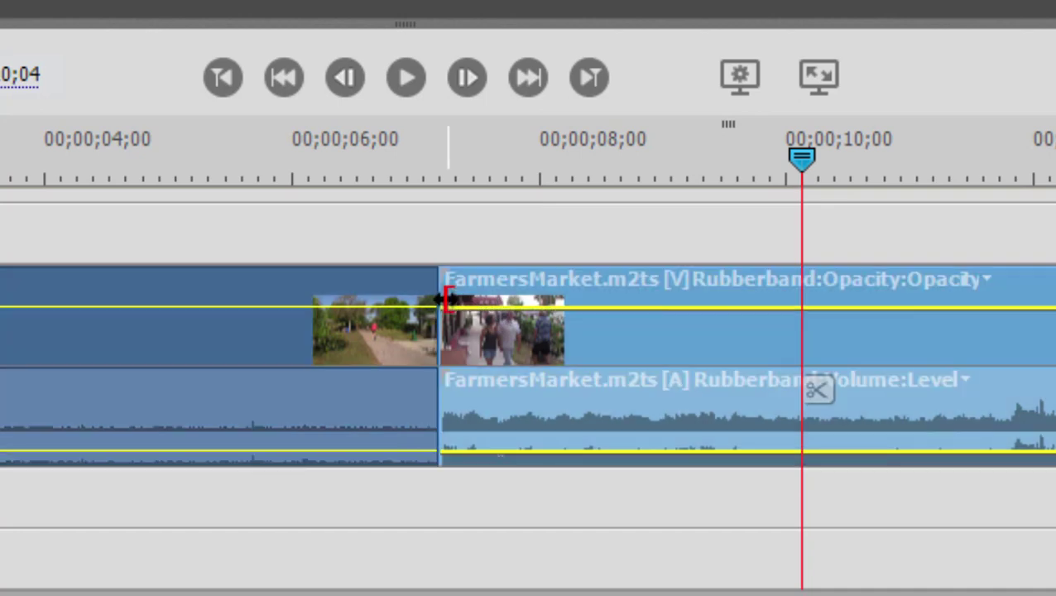
{"action": "left_click_drag", "start_coordinate": [485, 335], "coordinate": [548, 323]}
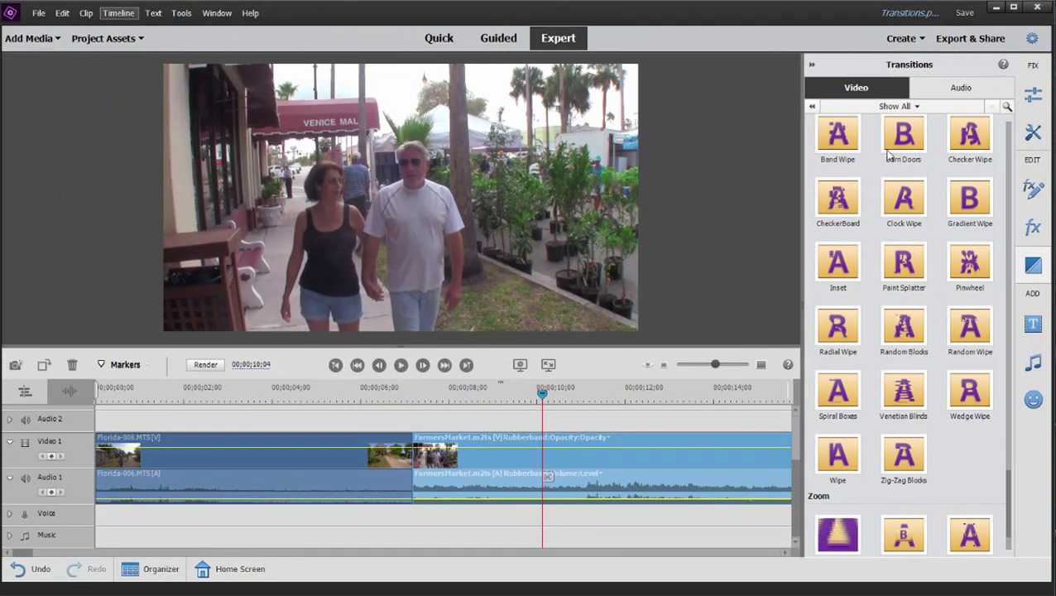
- Place CheckerBoard back on the cut and scrub the playhead through it
{"action": "left_click_drag", "start_coordinate": [839, 192], "coordinate": [406, 453]}
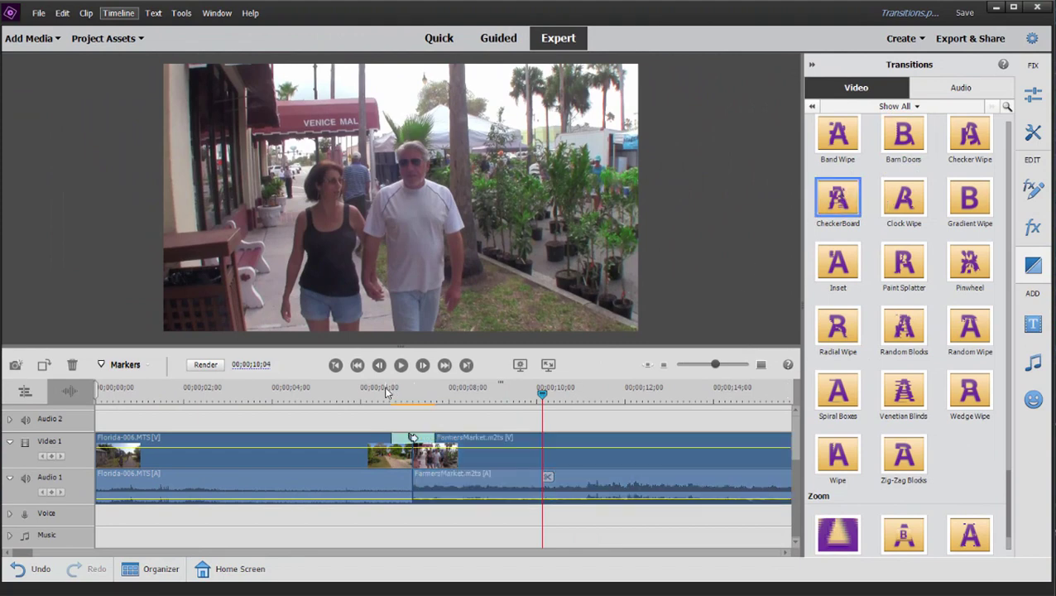
{"action": "left_click", "coordinate": [385, 392]}
{"action": "left_click_drag", "start_coordinate": [385, 394], "coordinate": [445, 406]}
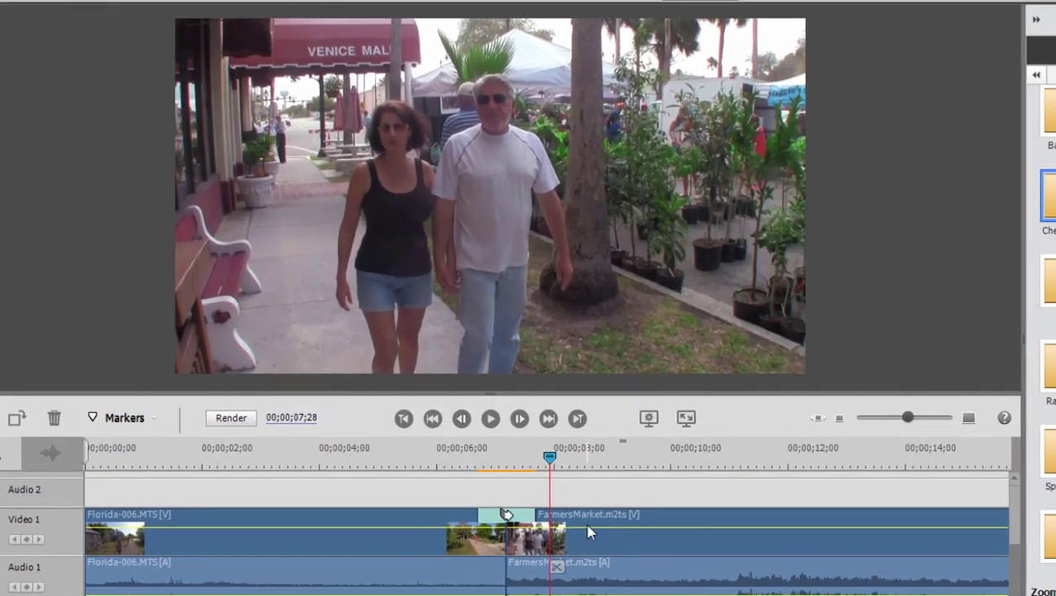
{"action": "left_click_drag", "start_coordinate": [548, 462], "coordinate": [743, 449]}
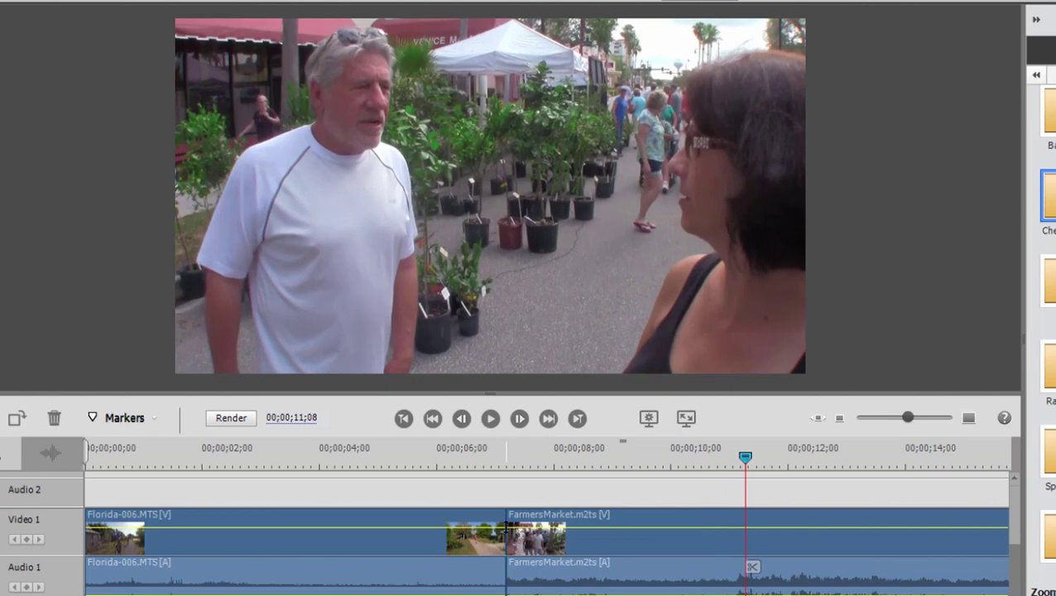
- Trim the FarmersMarket clip's head, re-drop CheckerBoard on the cut, and scrub back into it
{"action": "left_click_drag", "start_coordinate": [507, 528], "coordinate": [739, 565]}
{"action": "left_click_drag", "start_coordinate": [723, 561], "coordinate": [877, 273]}
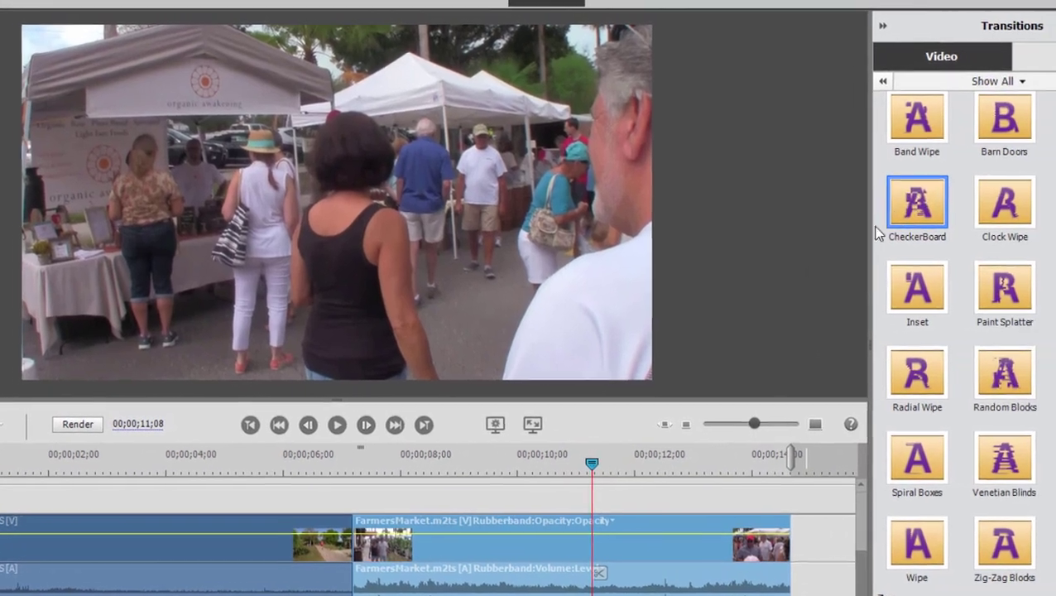
{"action": "left_click_drag", "start_coordinate": [878, 236], "coordinate": [352, 534]}
{"action": "left_click_drag", "start_coordinate": [578, 464], "coordinate": [289, 464]}
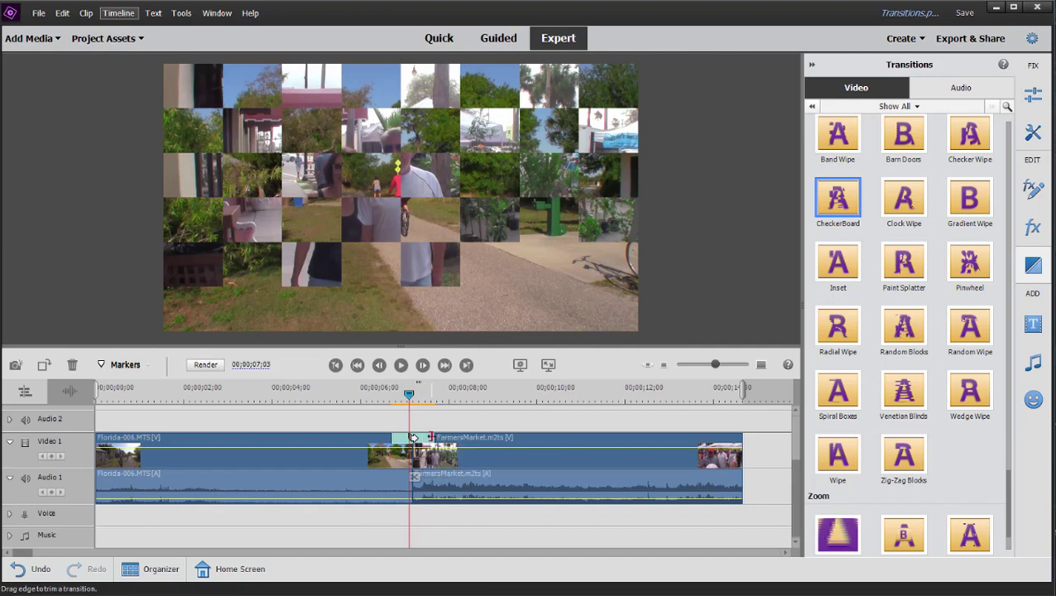
- Swap FarmersMarket for TransitionalSegment.mp4 after the Florida clip, trimmed to start on green
{"action": "key", "text": "ctrl+z"}
{"action": "key", "text": "ctrl+z"}
{"action": "left_click", "coordinate": [110, 39]}
{"action": "mouse_move", "coordinate": [207, 106]}
{"action": "left_mouse_down"}
{"action": "mouse_move", "coordinate": [571, 565]}
{"action": "mouse_move", "coordinate": [451, 476]}
{"action": "mouse_move", "coordinate": [402, 478]}
{"action": "mouse_move", "coordinate": [417, 479]}
{"action": "left_mouse_up"}
{"action": "left_click", "coordinate": [135, 43]}
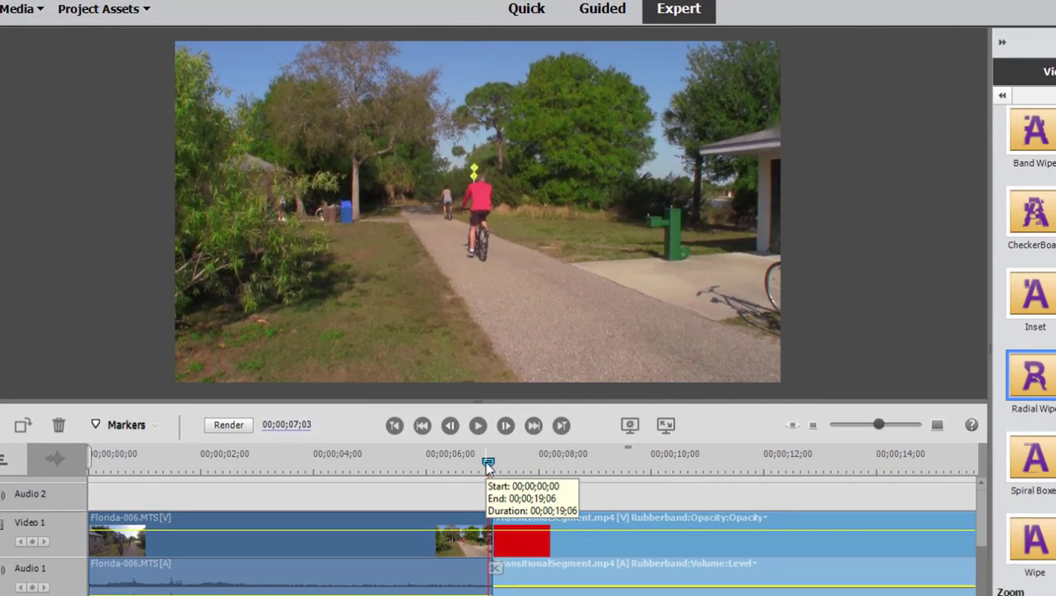
{"action": "left_click_drag", "start_coordinate": [487, 465], "coordinate": [600, 474]}
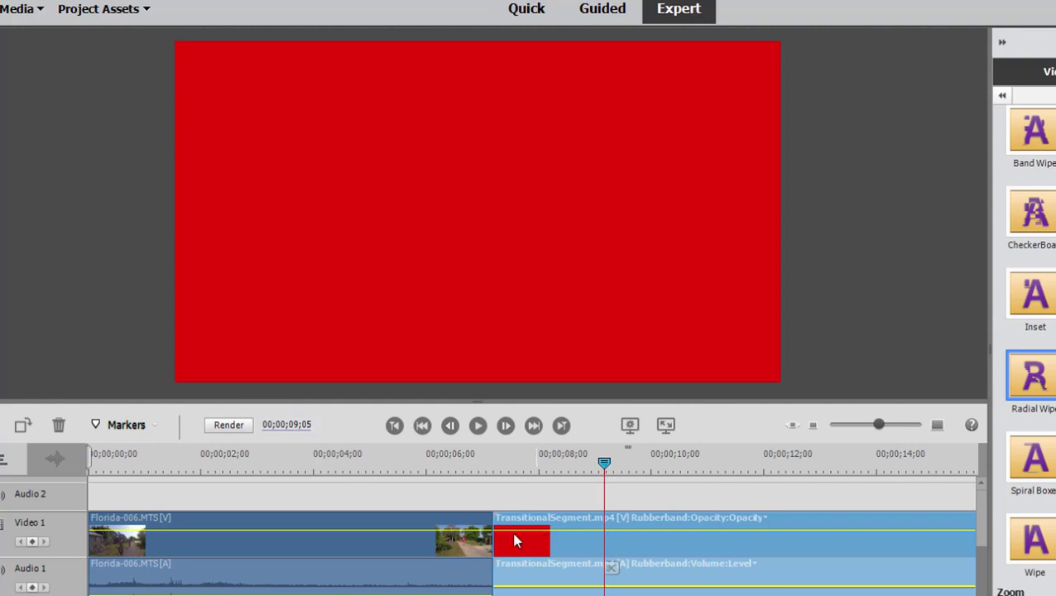
{"action": "left_click_drag", "start_coordinate": [495, 530], "coordinate": [583, 537]}
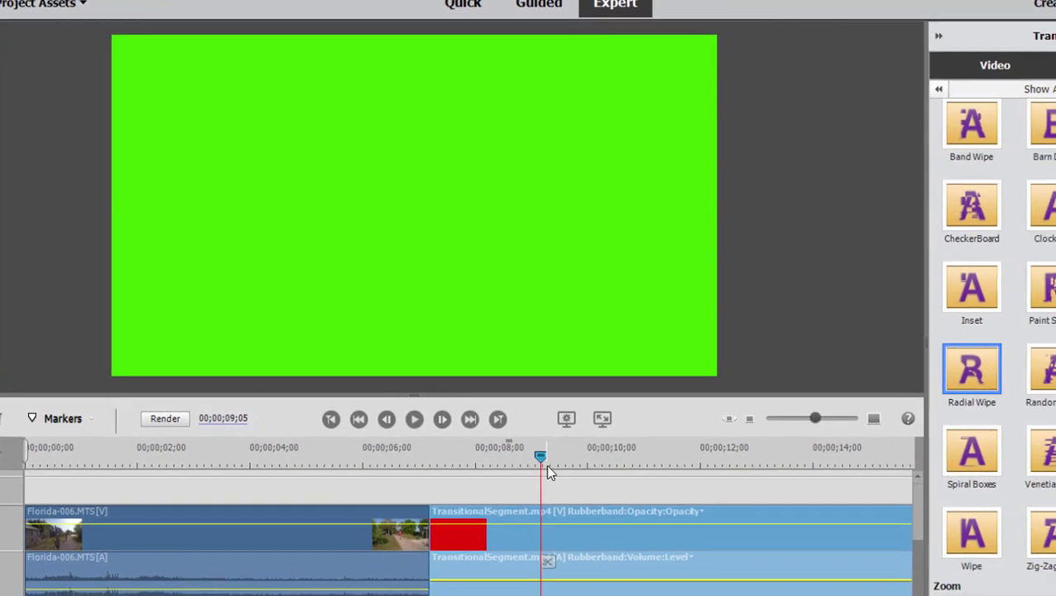
- Apply CheckerBoard at the Florida–TransitionalSegment cut and scrub to a mid-transition frame
{"action": "left_click", "coordinate": [946, 198]}
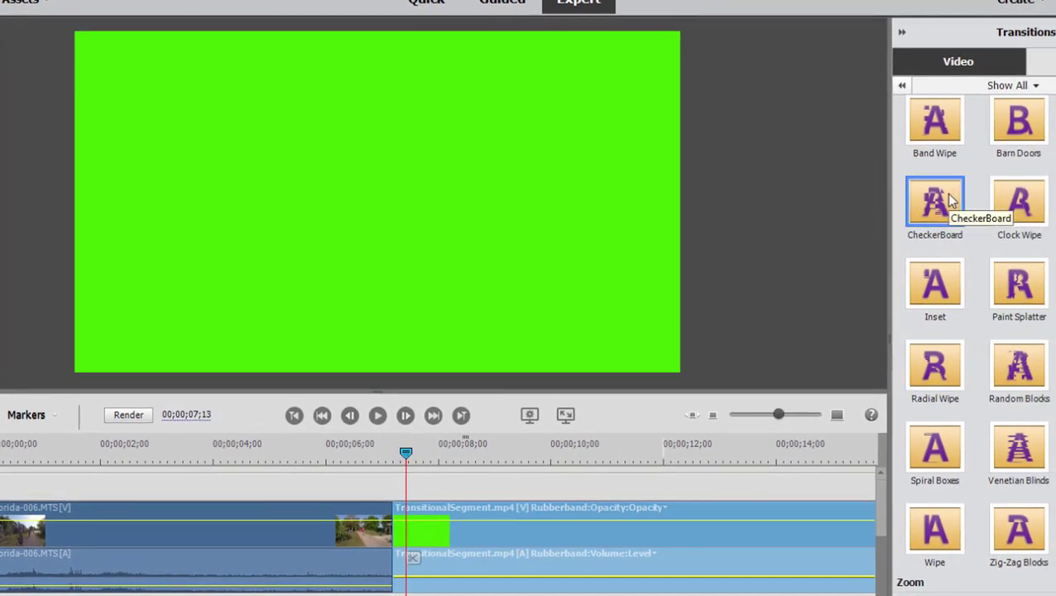
{"action": "mouse_move", "coordinate": [407, 449]}
{"action": "left_mouse_down"}
{"action": "mouse_move", "coordinate": [387, 453]}
{"action": "mouse_move", "coordinate": [408, 460]}
{"action": "left_mouse_up"}
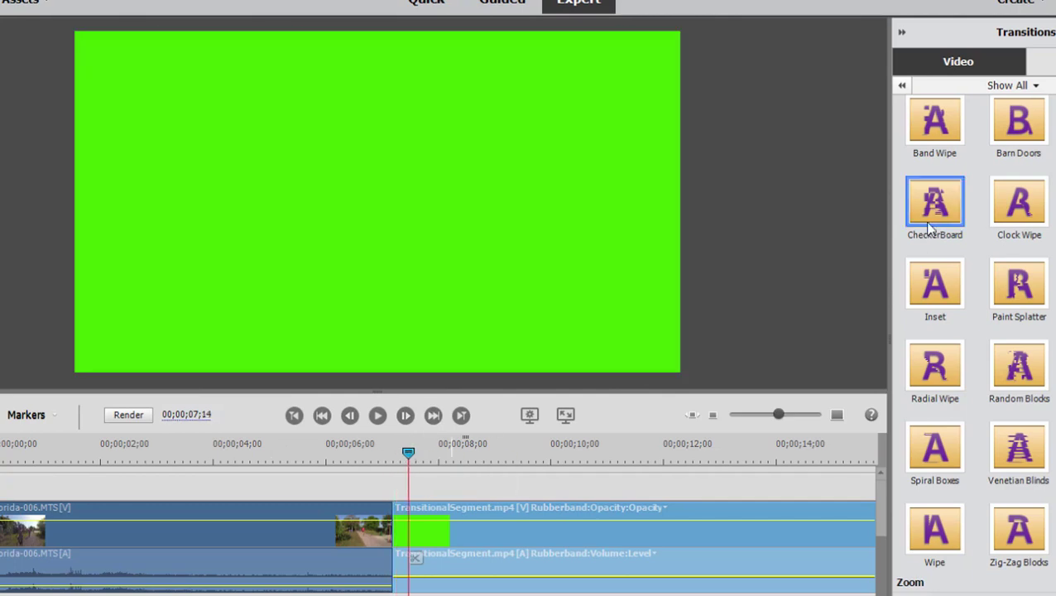
{"action": "left_click_drag", "start_coordinate": [938, 212], "coordinate": [393, 513]}
{"action": "left_click", "coordinate": [431, 453]}
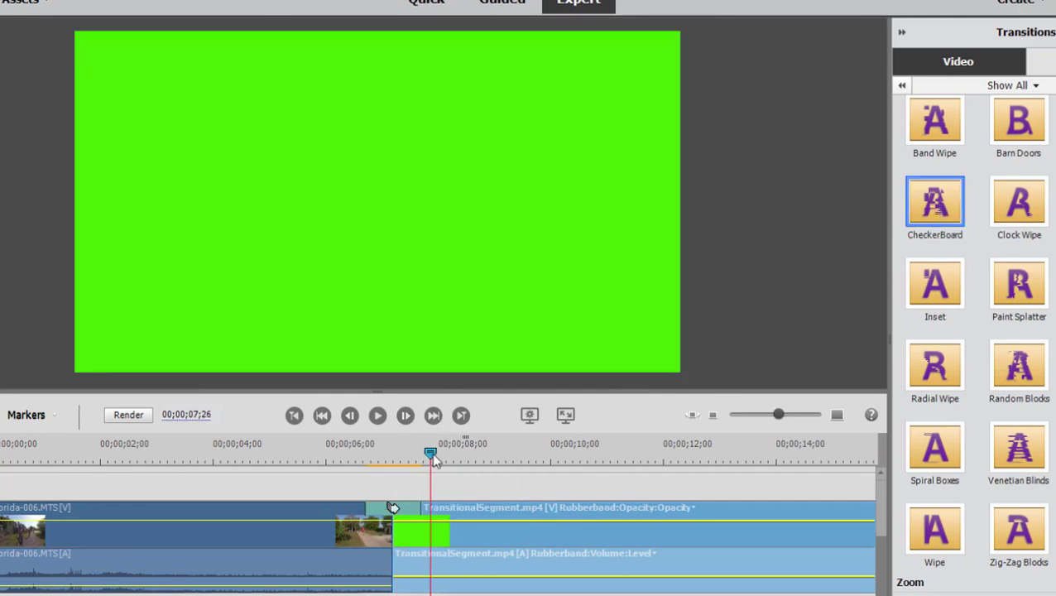
{"action": "left_click_drag", "start_coordinate": [429, 453], "coordinate": [379, 453]}
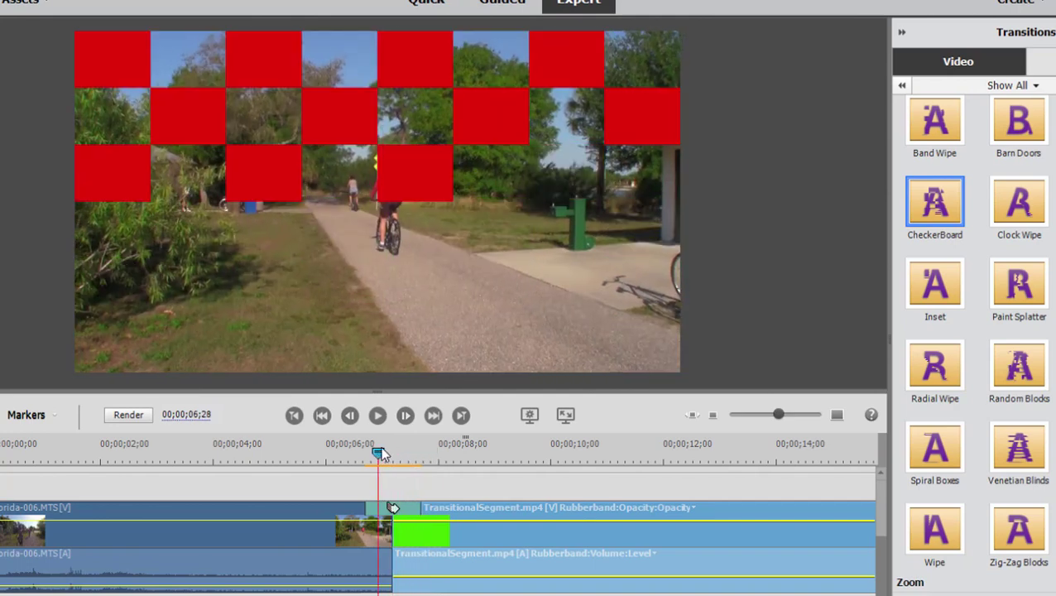